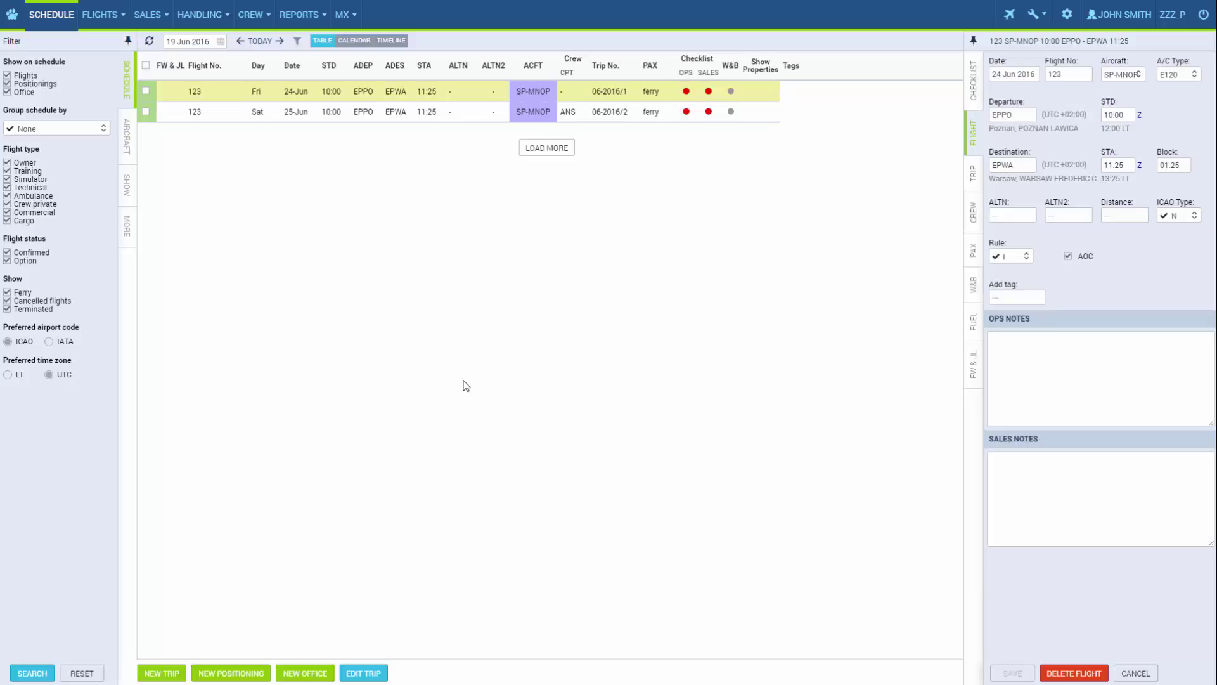
Go from Settings to the Flight Notifications list showing OCC and Sales.
click(1069, 15)
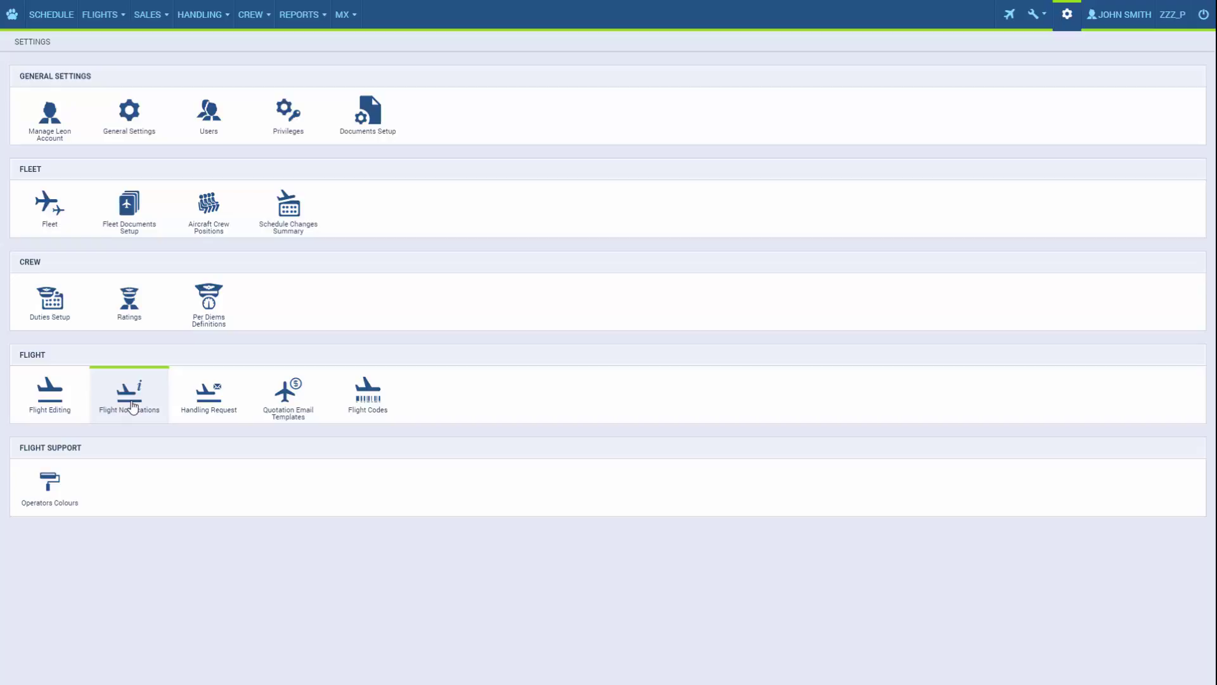
click(132, 405)
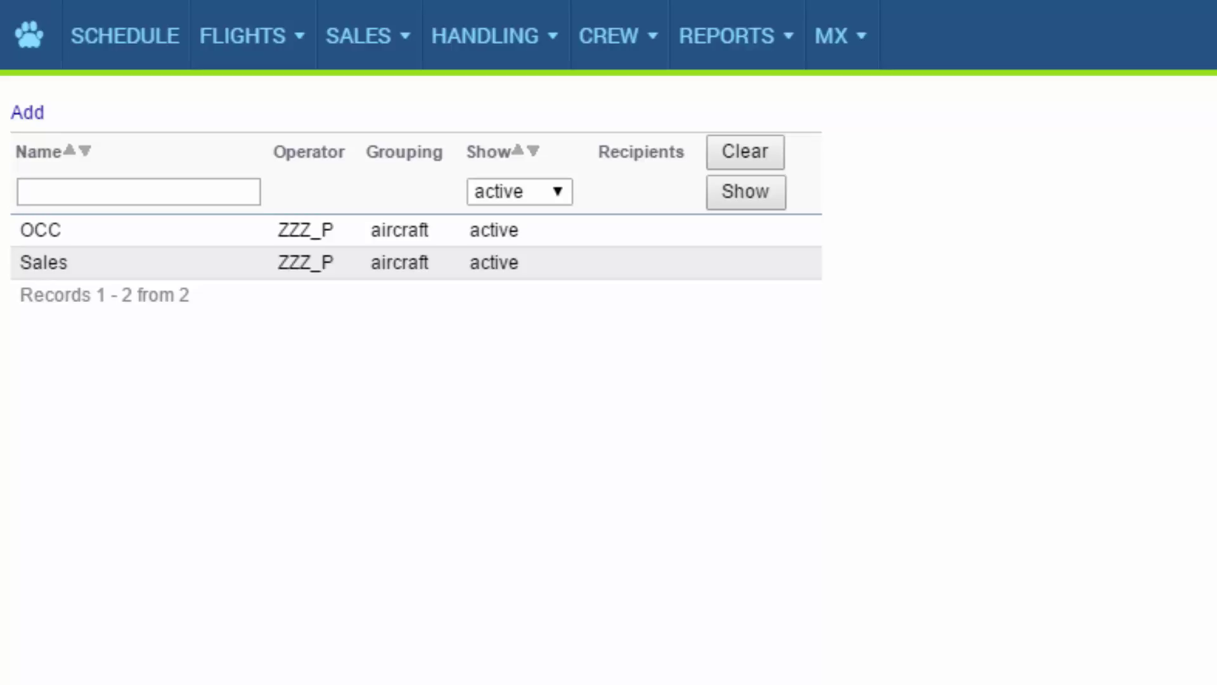
Add a new flight notification named 'Cockpit'.
click(26, 115)
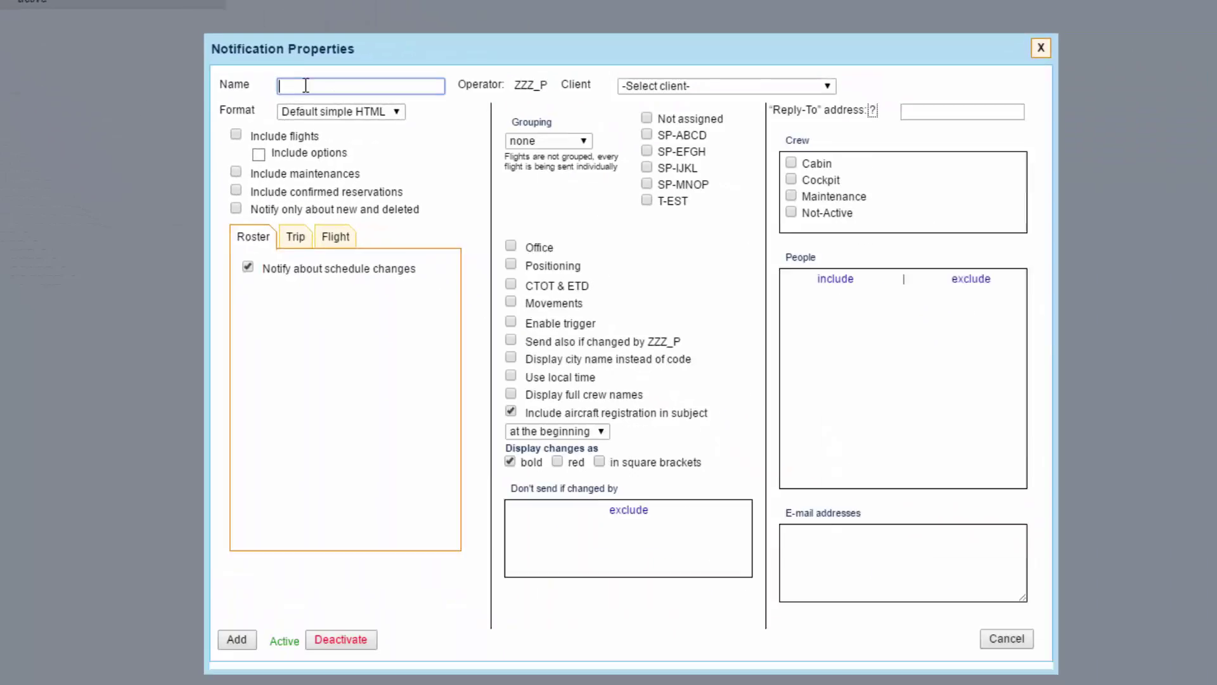
text(Cockpit)
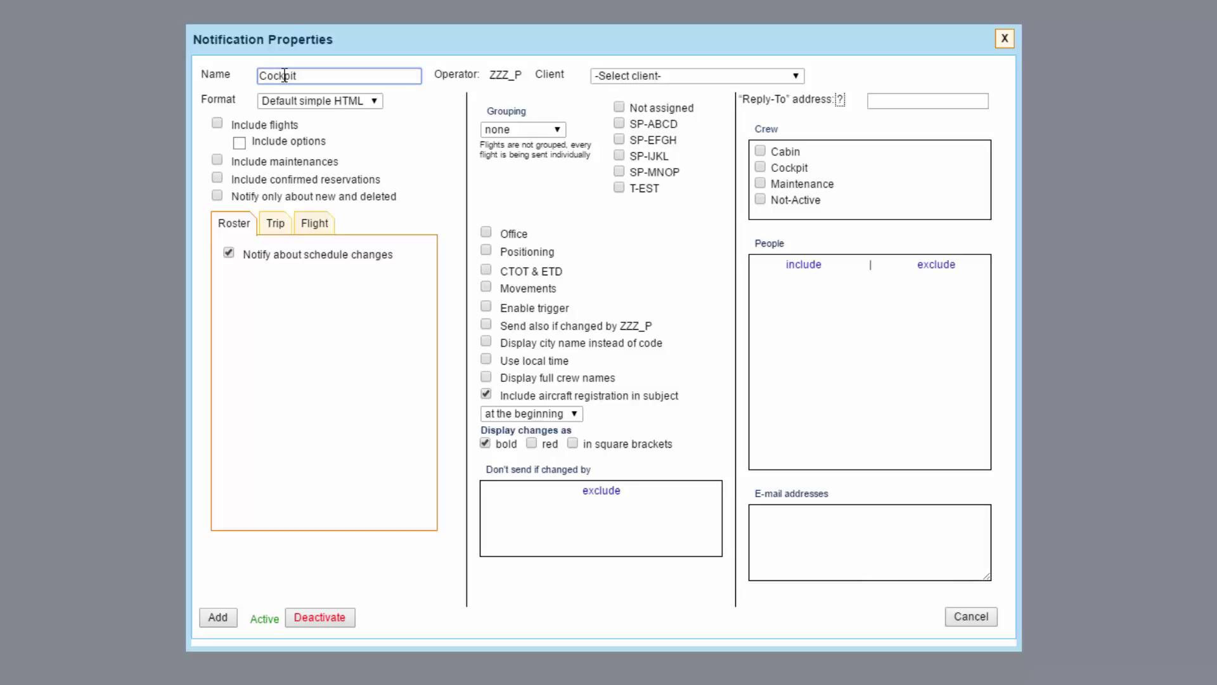
Enable Include flights and review the Trip and Flight change options.
click(409, 154)
click(216, 123)
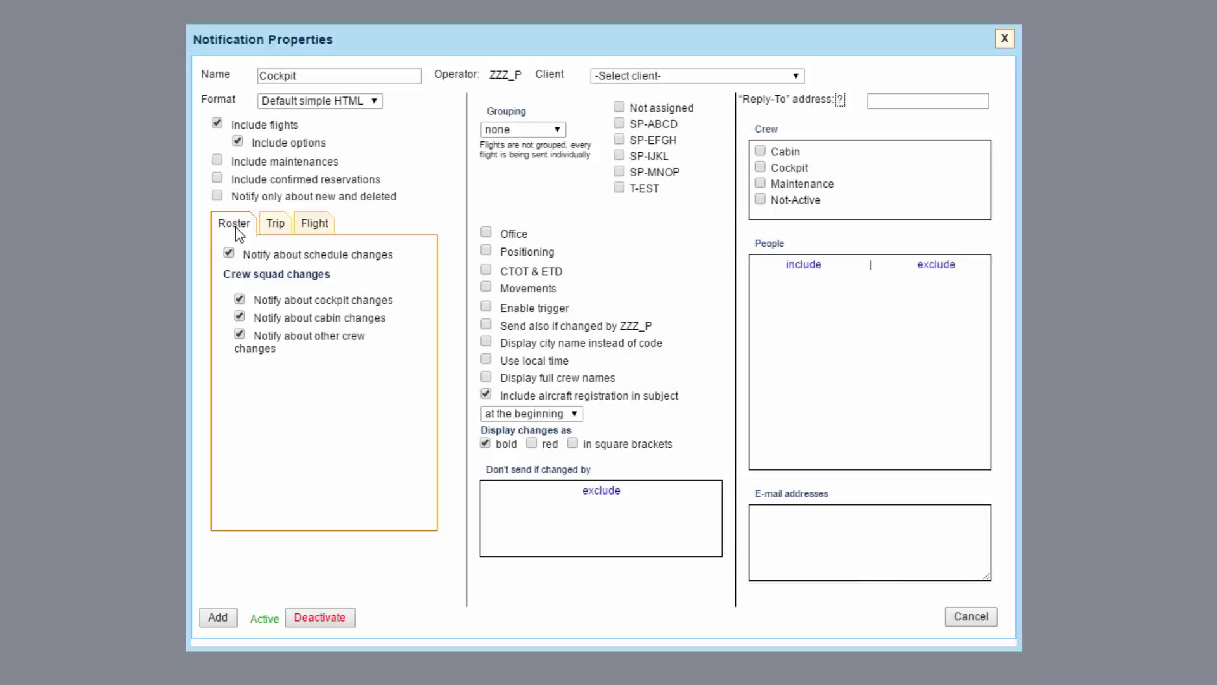
click(279, 230)
click(319, 235)
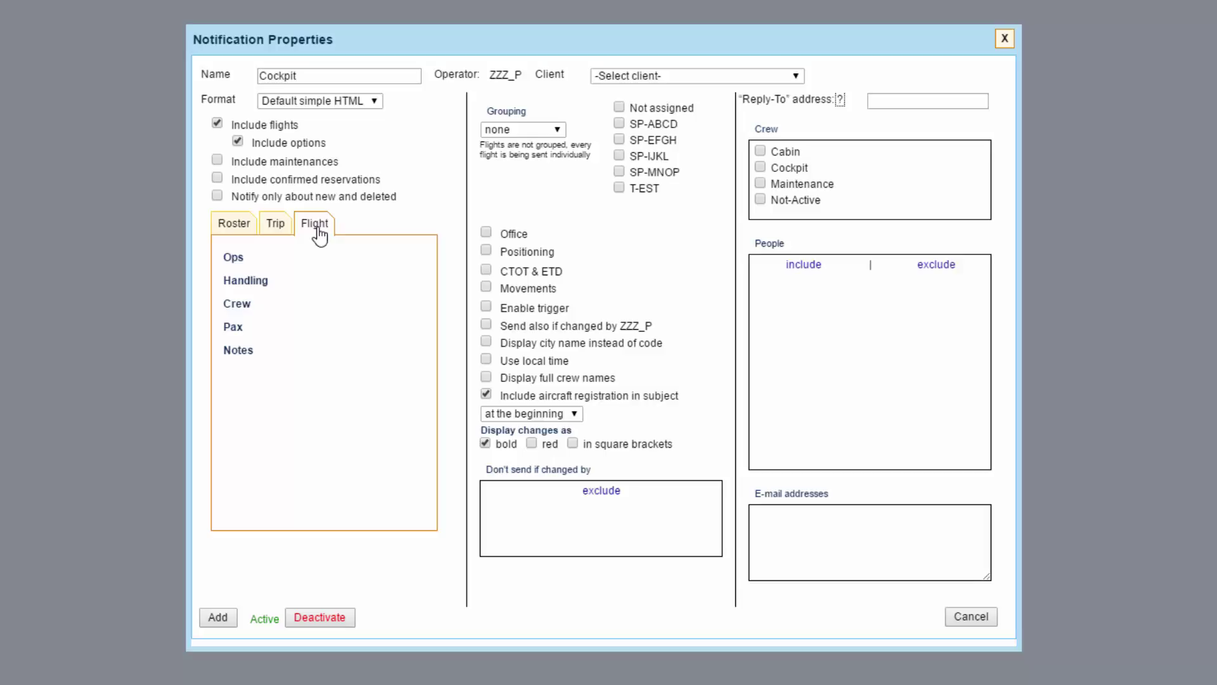
Group the notification by crew and include aircraft SP-ABCD, SP-EFGH, SP-IJKL and SP-MNOP.
click(558, 131)
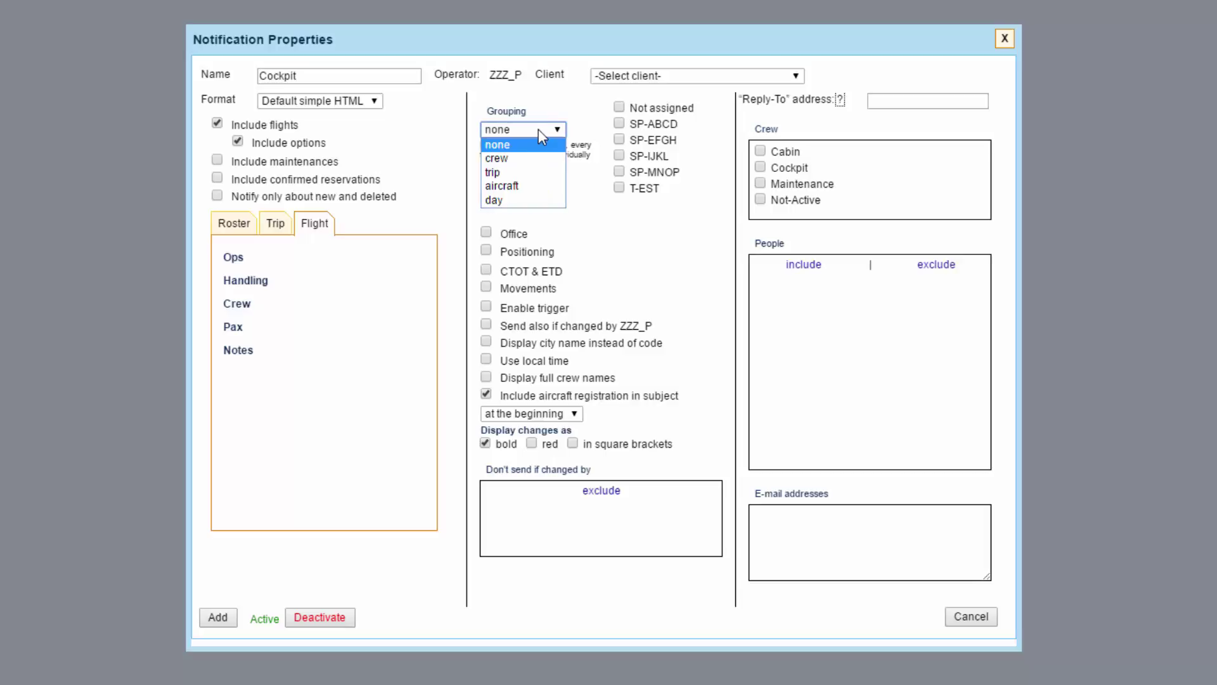
click(548, 167)
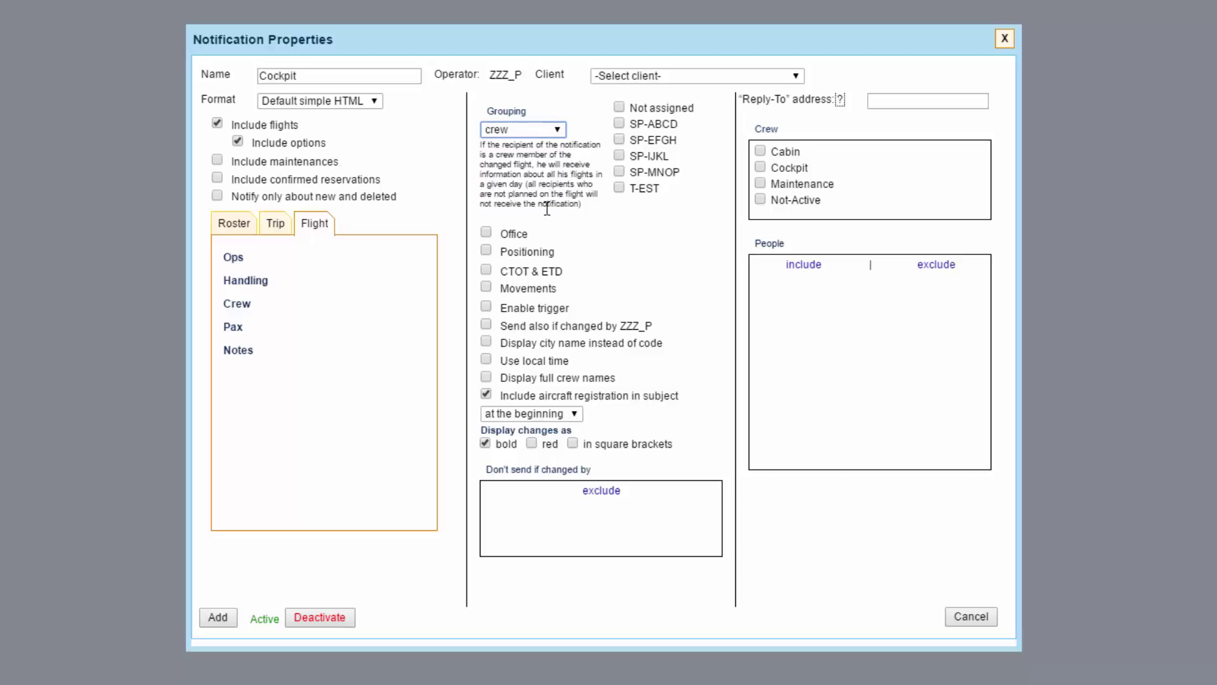
click(619, 124)
click(619, 139)
click(620, 155)
click(619, 172)
Enable the reminder trigger with schedule 1440 min and details 720 min.
click(486, 307)
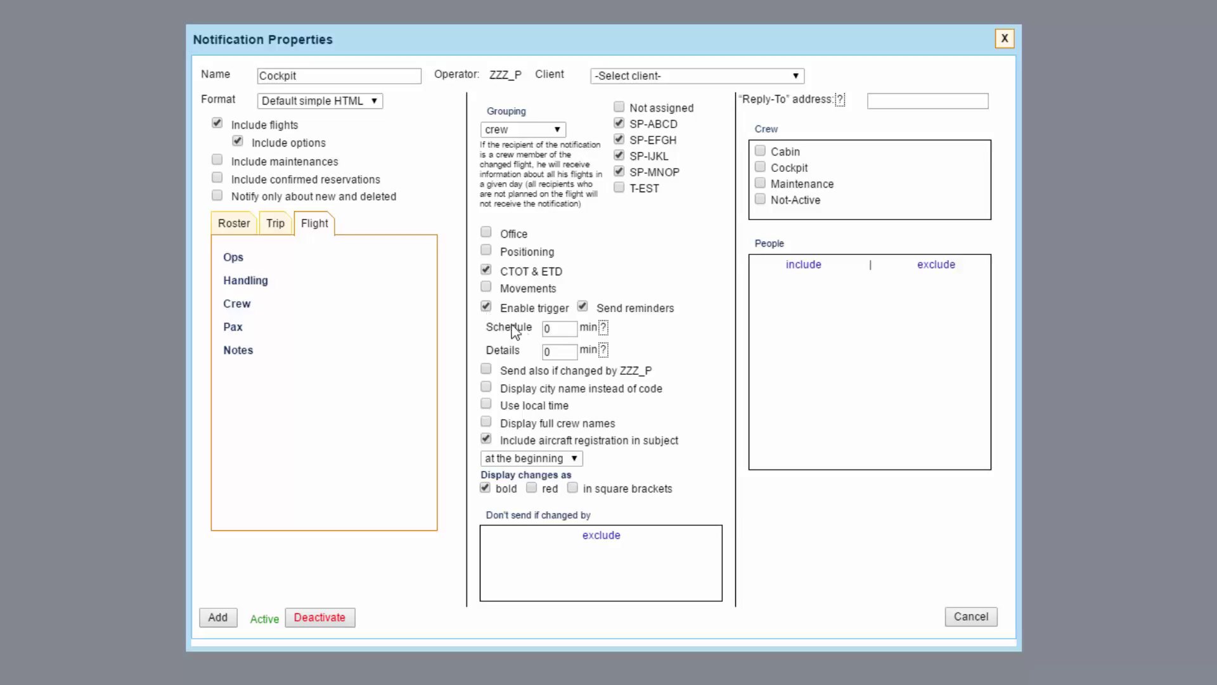
double_click(559, 327)
text(1440)
key(BackSpace)
key(BackSpace)
text(39)
click(566, 352)
key(BackSpace)
text(720)
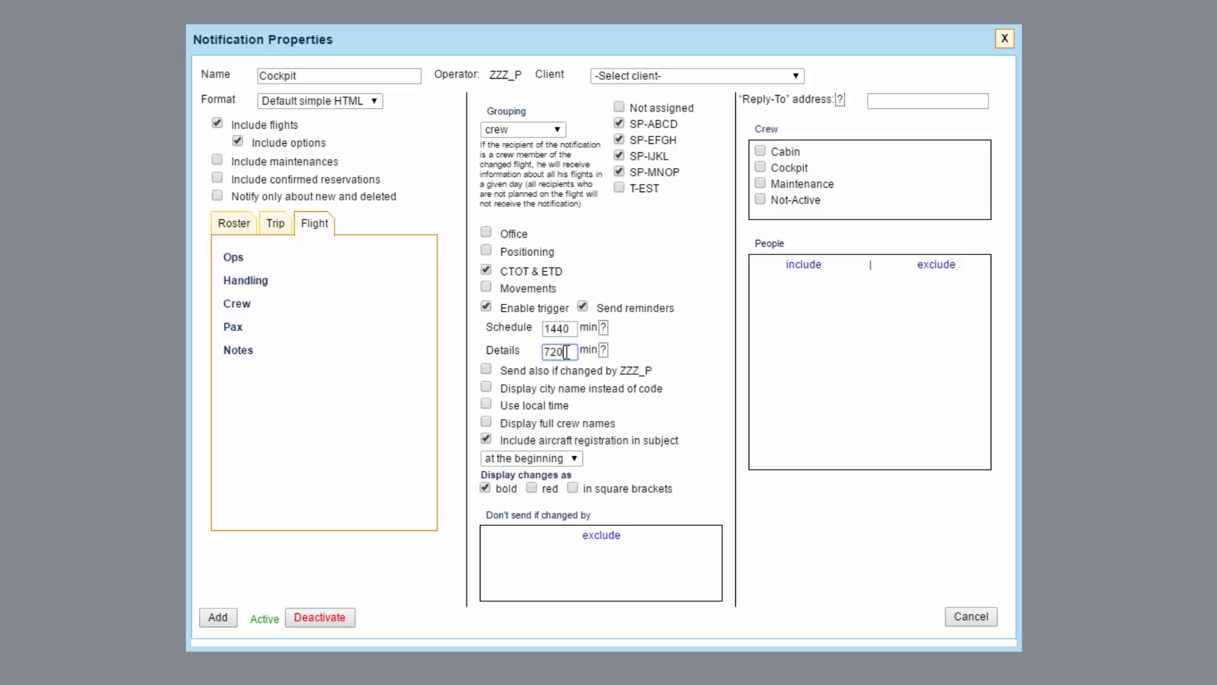
Expand the Crew, Pax and Ops checklist sections and tick the Fuel item.
click(480, 349)
click(241, 305)
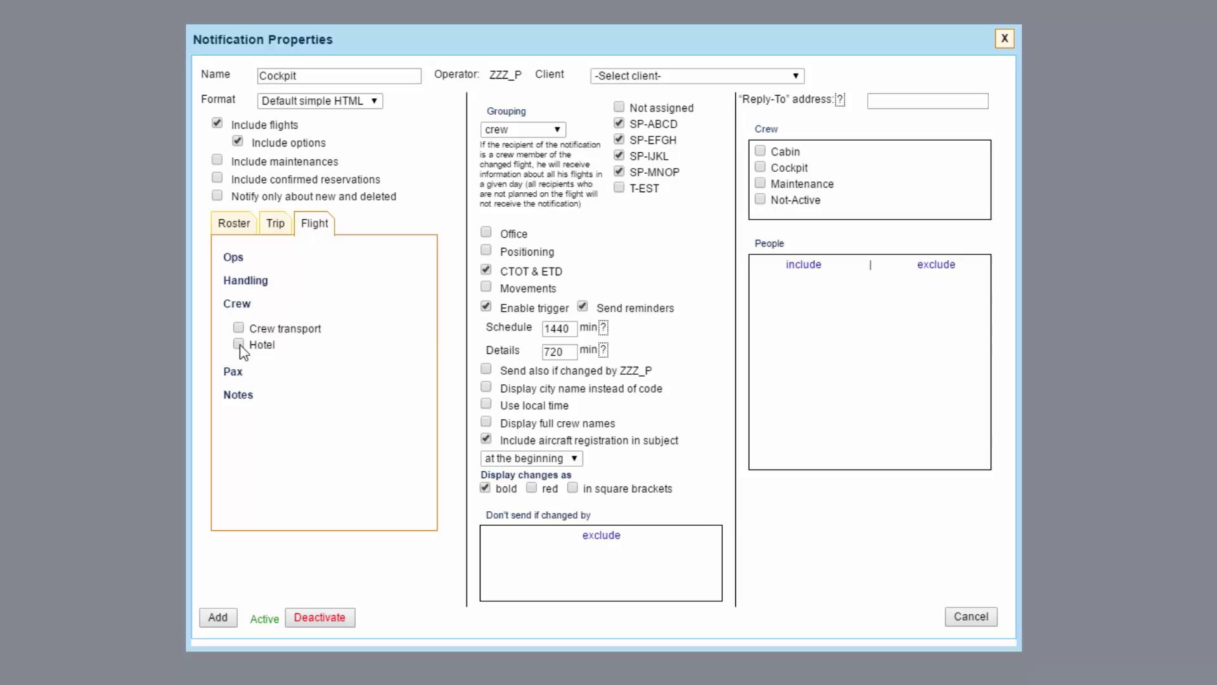
click(234, 373)
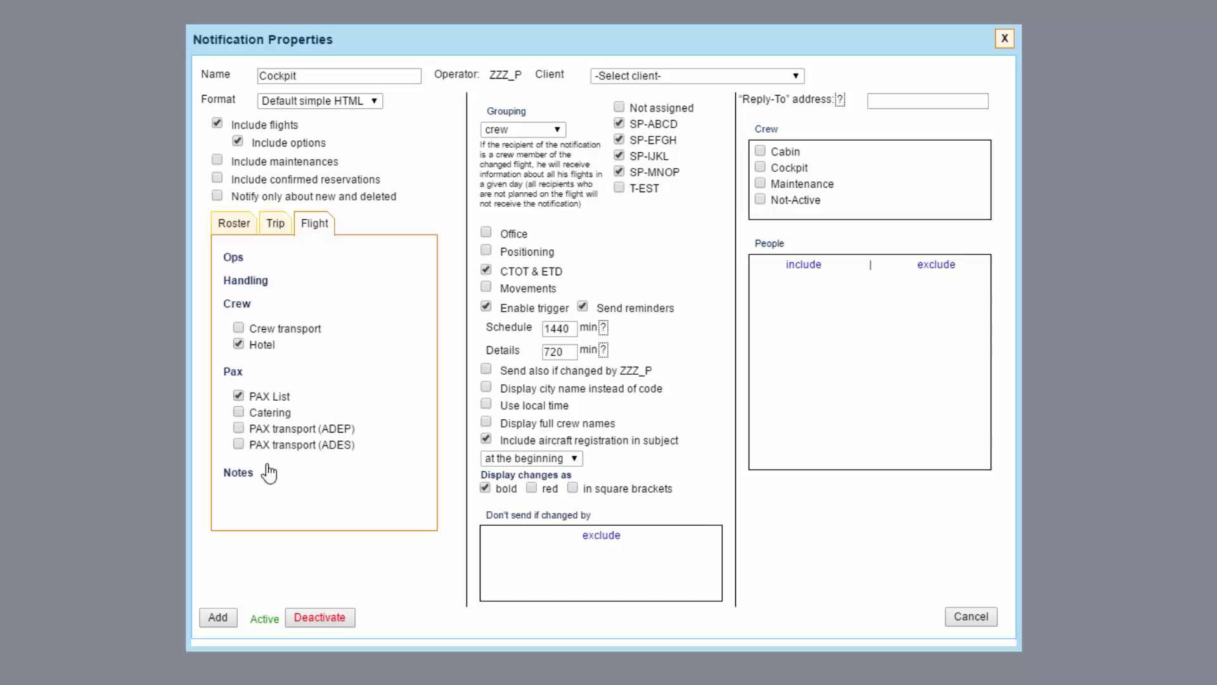
click(233, 260)
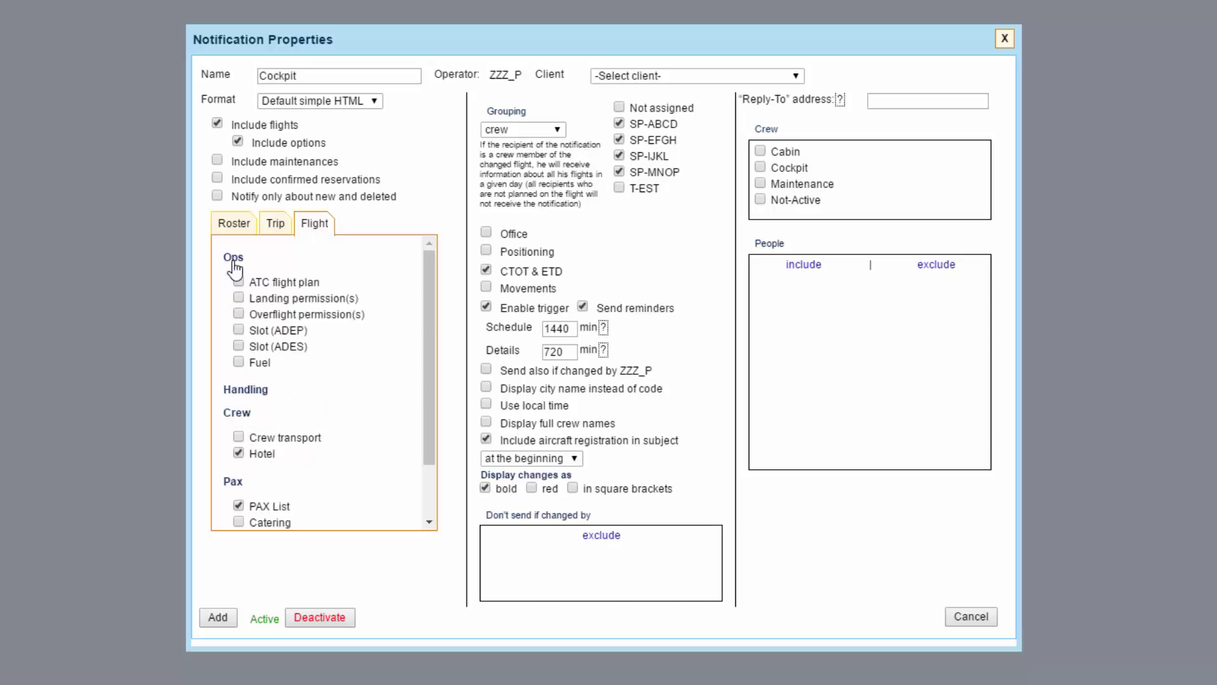
click(238, 362)
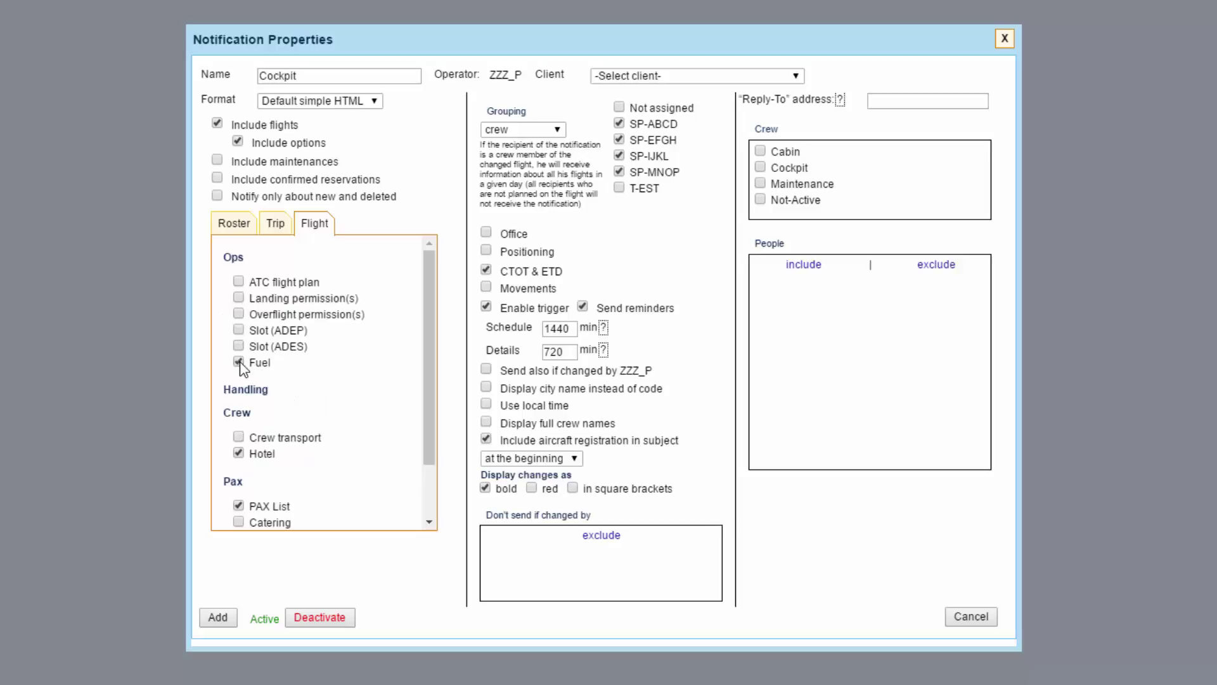
click(275, 225)
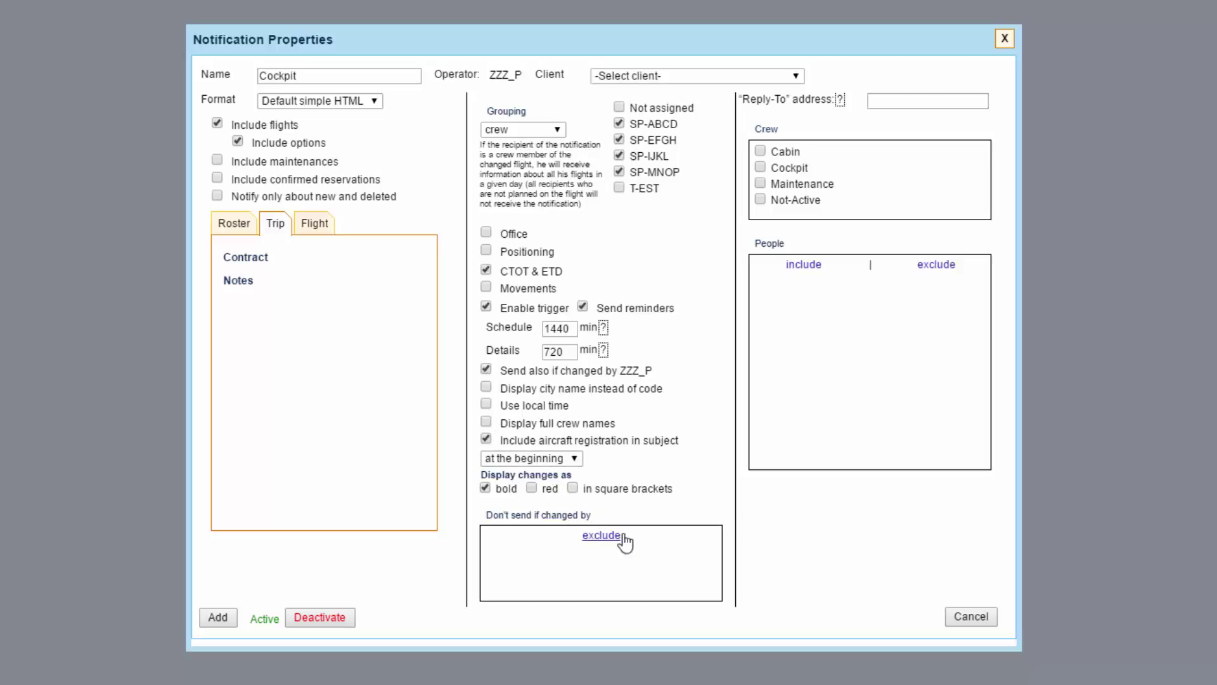
Select Cockpit crew as recipients and add the Cockpit notification.
click(597, 563)
click(899, 103)
click(218, 618)
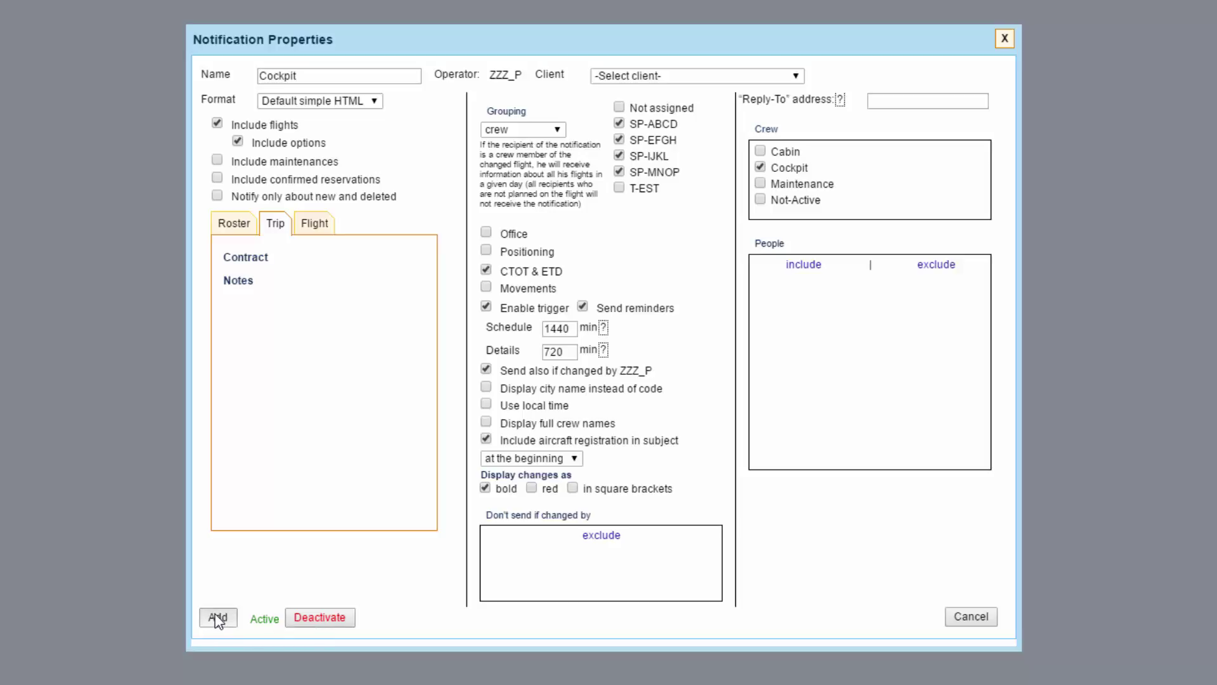